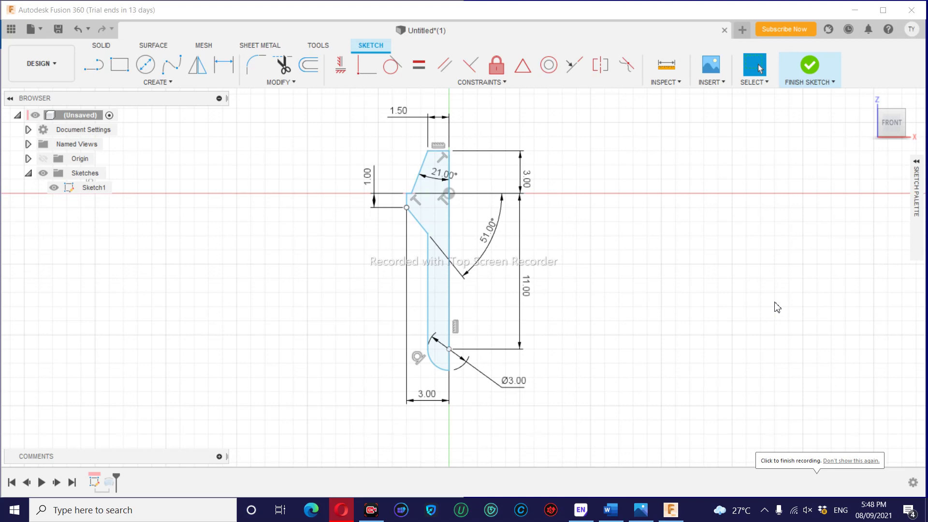
Revolve the half-pin profile a full 360° around the vertical centre line into a solid body
left_click(101, 44)
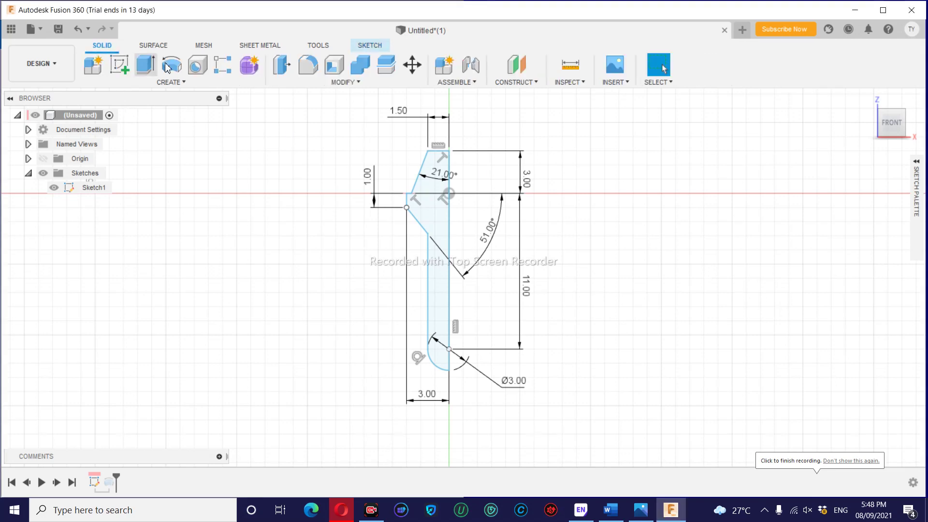
left_click(171, 64)
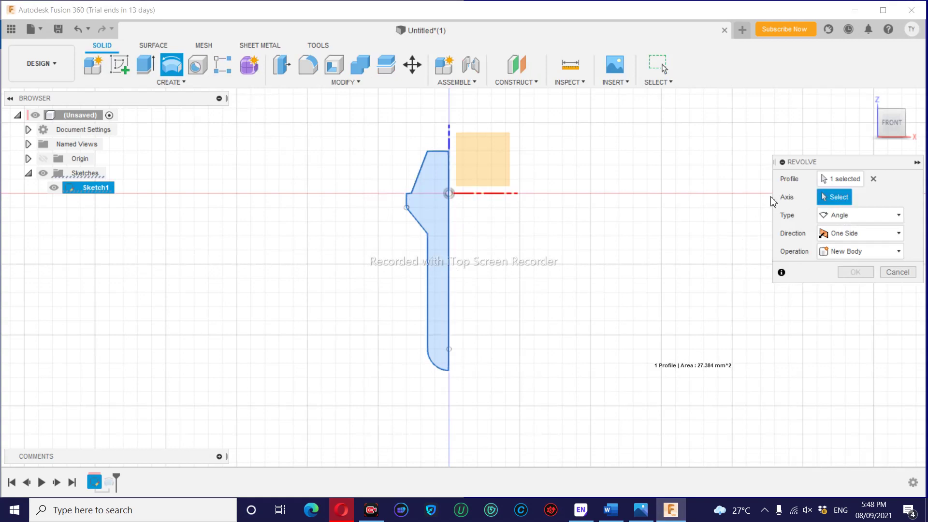
left_click(449, 247)
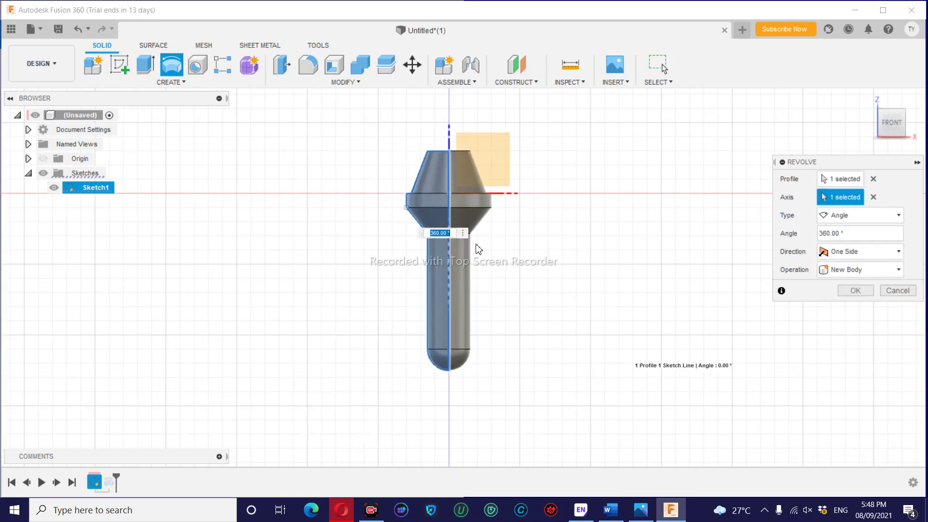
left_click(854, 293)
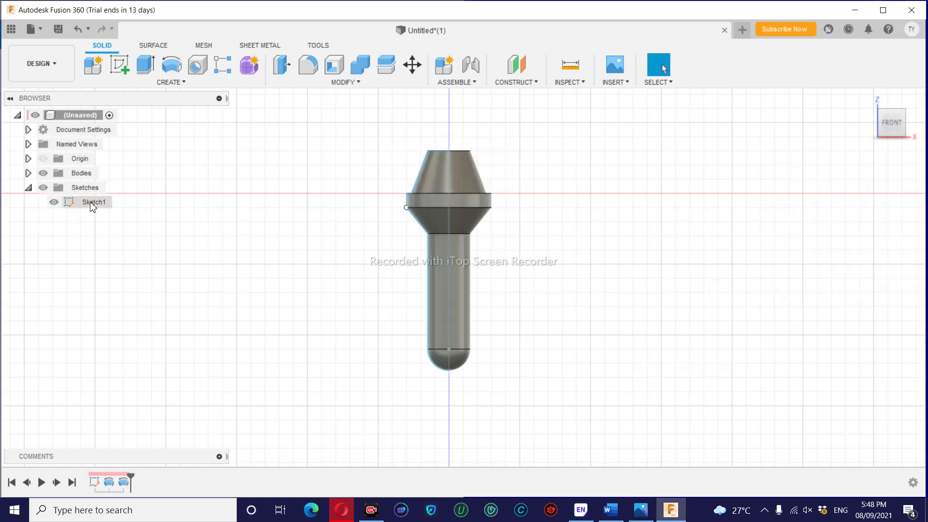
Rename Sketch1 to '90d MUA Profile' and finish the sketch
double_click(93, 207)
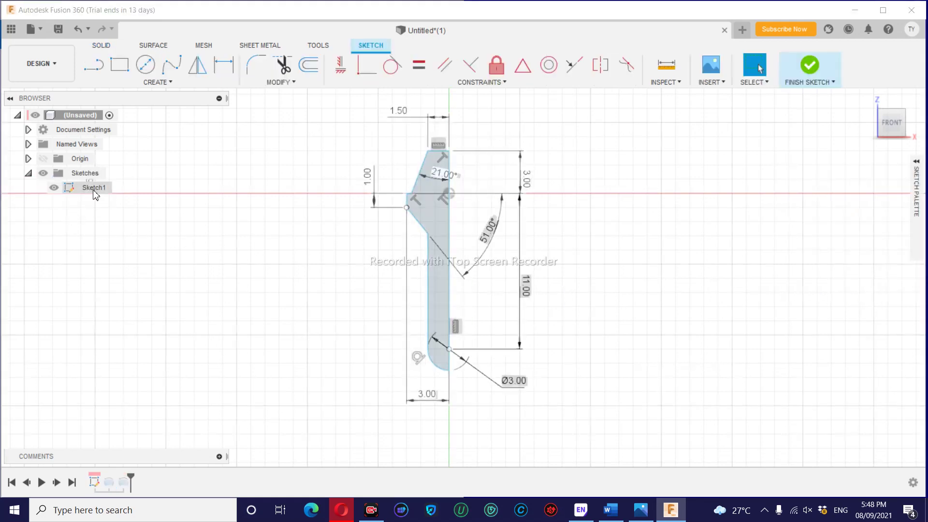
left_click(95, 188)
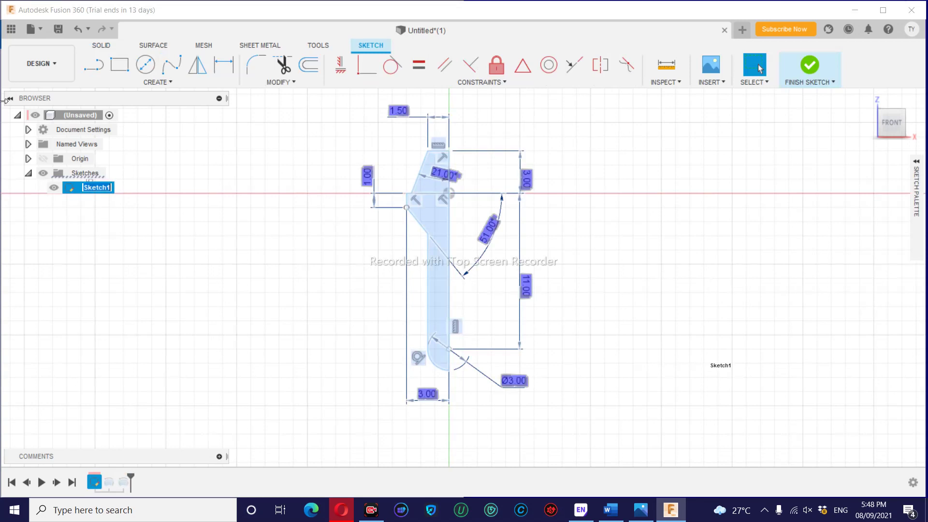
type("Profile")
key("Home")
type("MUA")
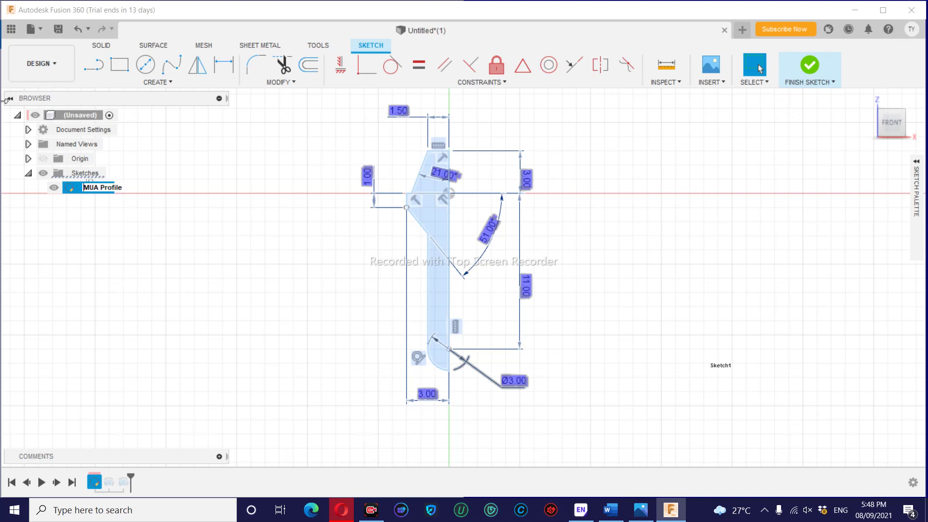
type("90")
type("d")
key("Return")
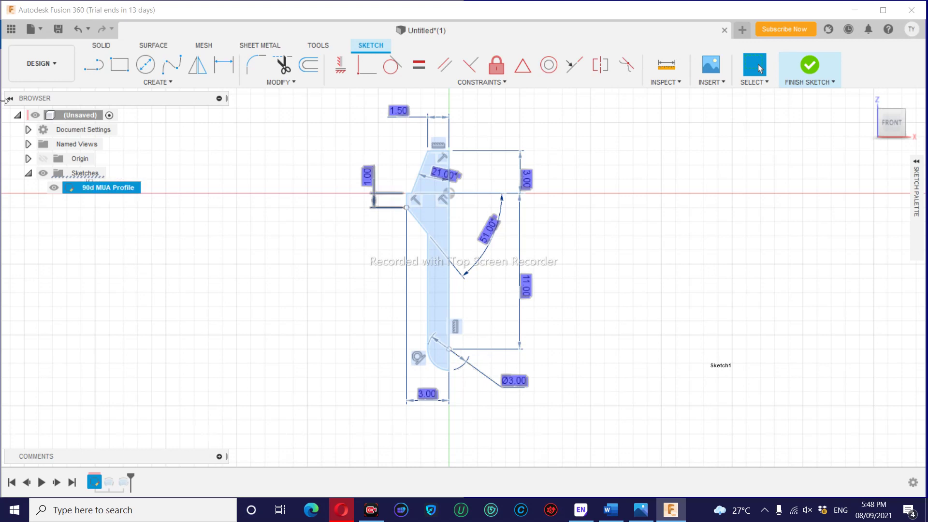
left_click(231, 269)
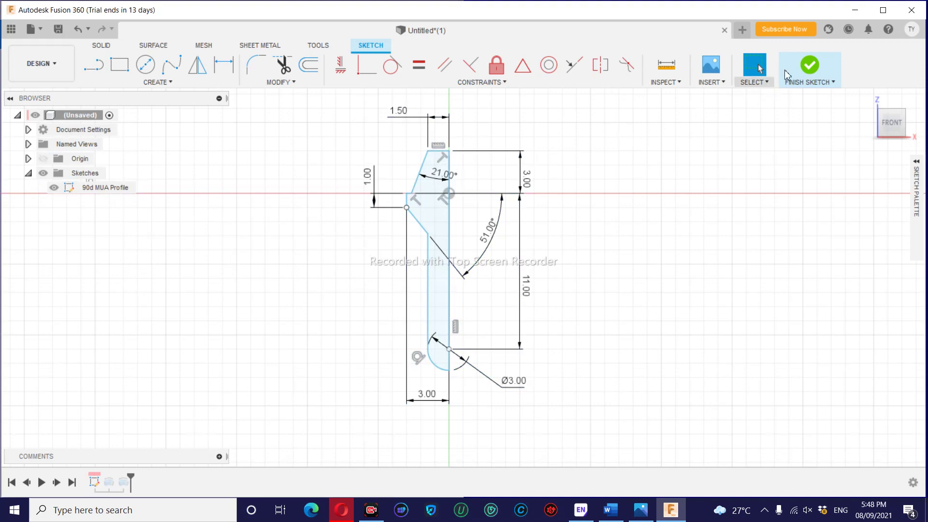
left_click(809, 67)
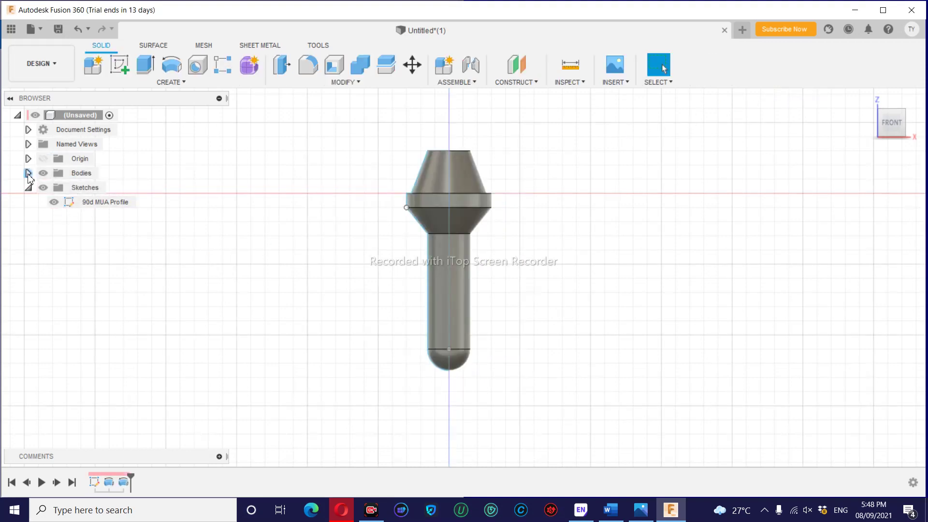
Delete the duplicate Body1 from the Bodies folder
left_click(28, 173)
left_click(91, 188)
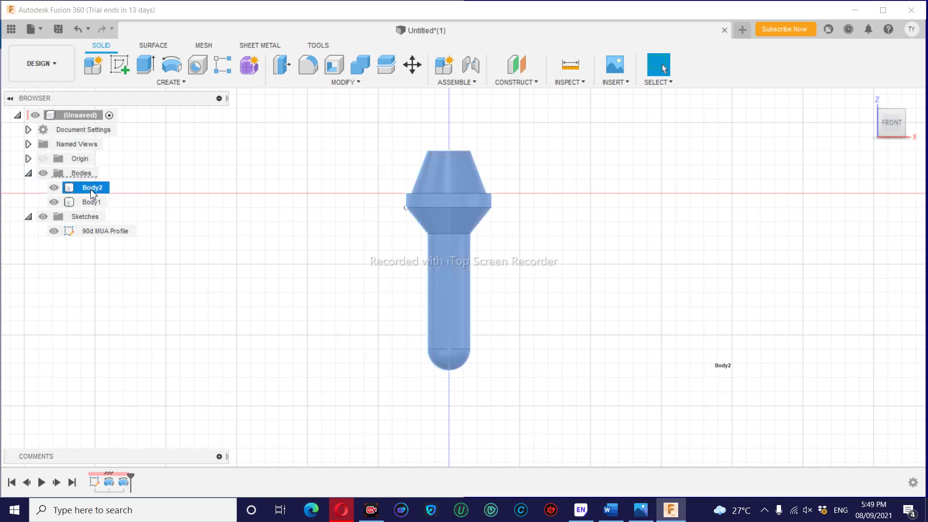
right_click(85, 188)
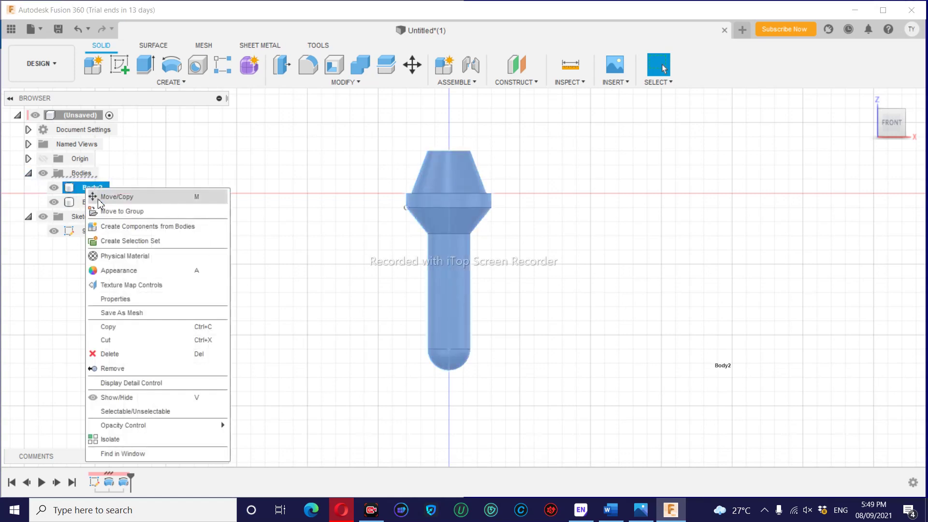
left_click(73, 203)
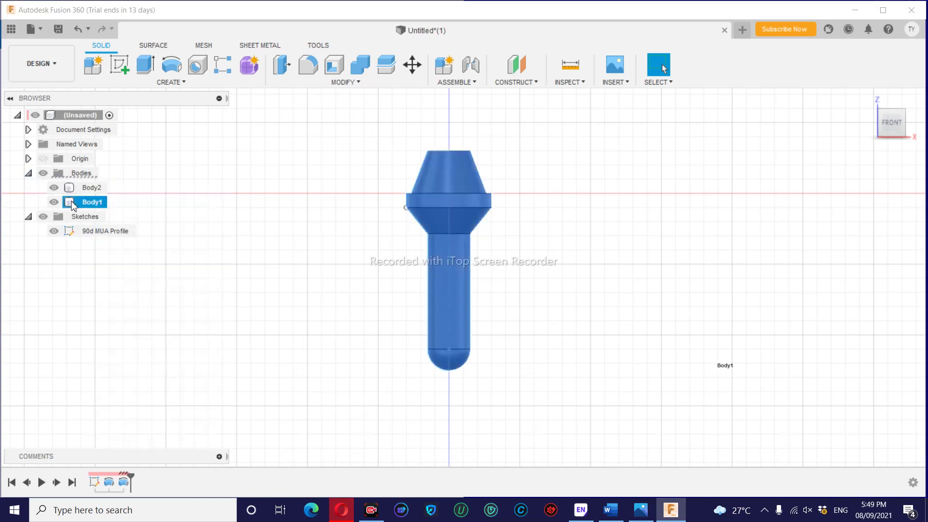
key("Delete")
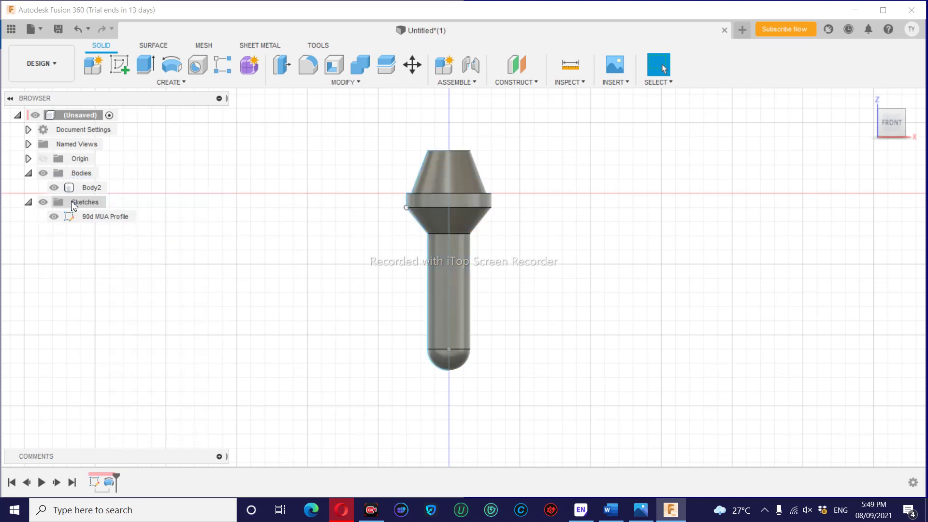
Hide Body2 and rename it '90d MUA - GH2'
left_click(54, 187)
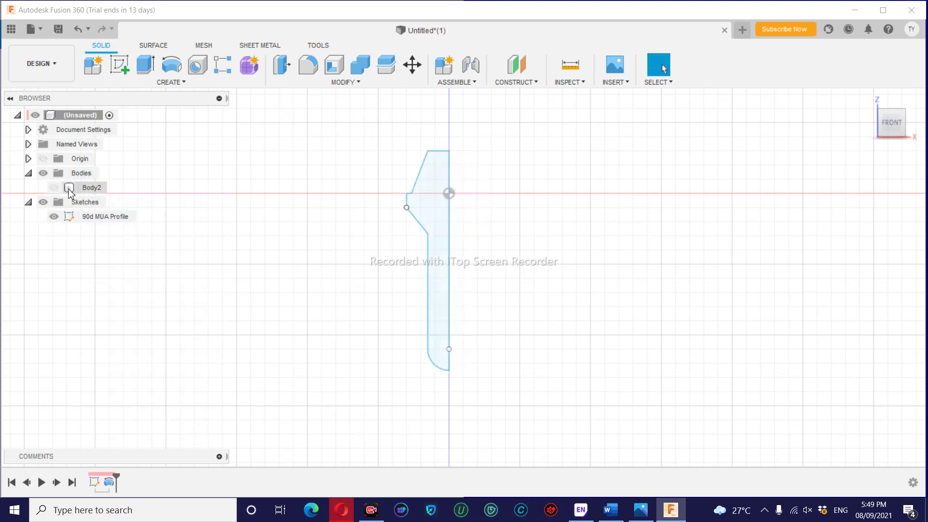
left_click(93, 193)
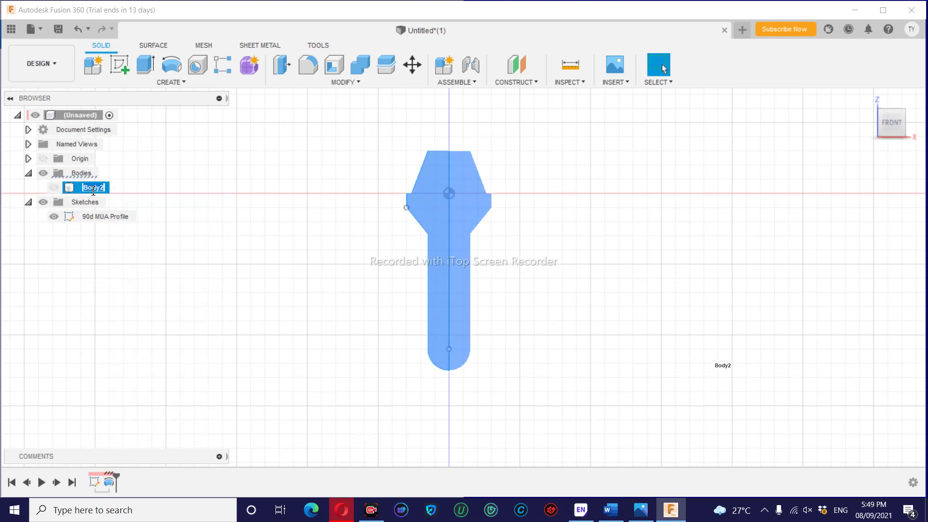
type("90d MUA")
left_click(271, 253)
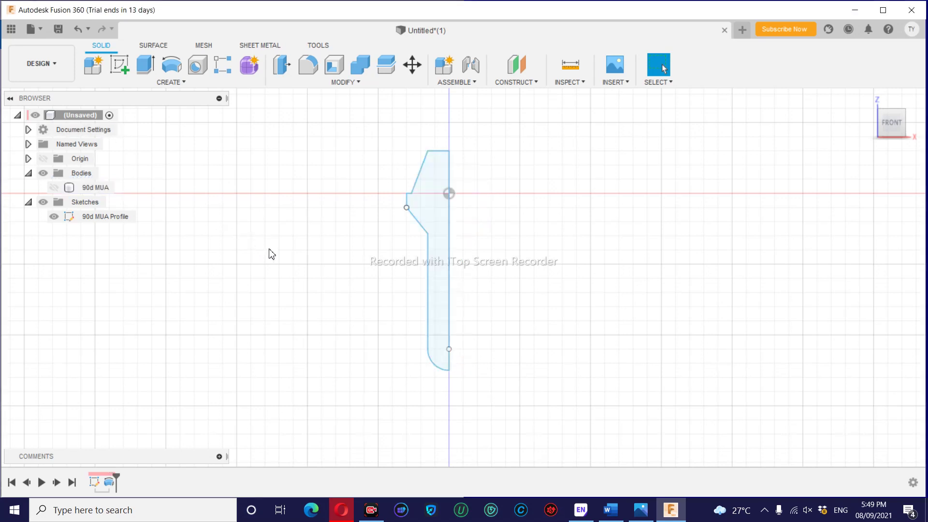
left_click(110, 191)
left_click(110, 190)
type("- GH2")
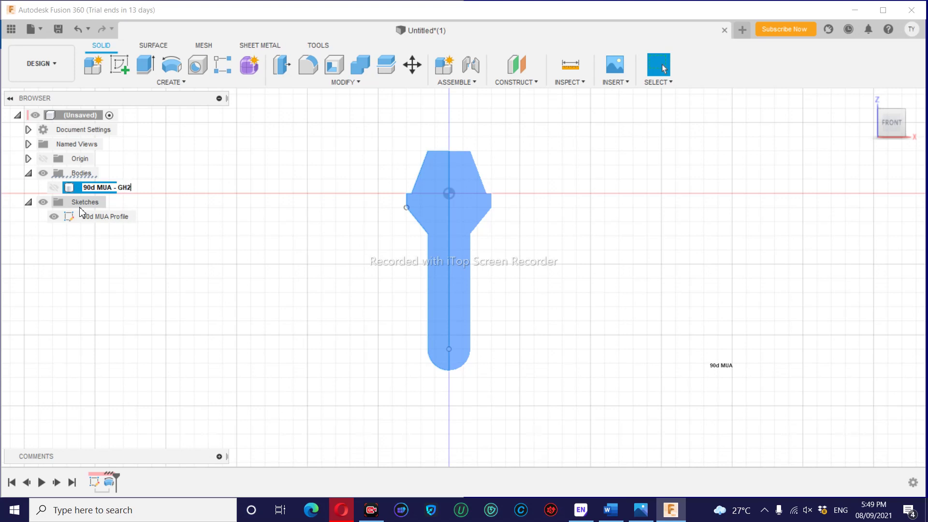
left_click(218, 229)
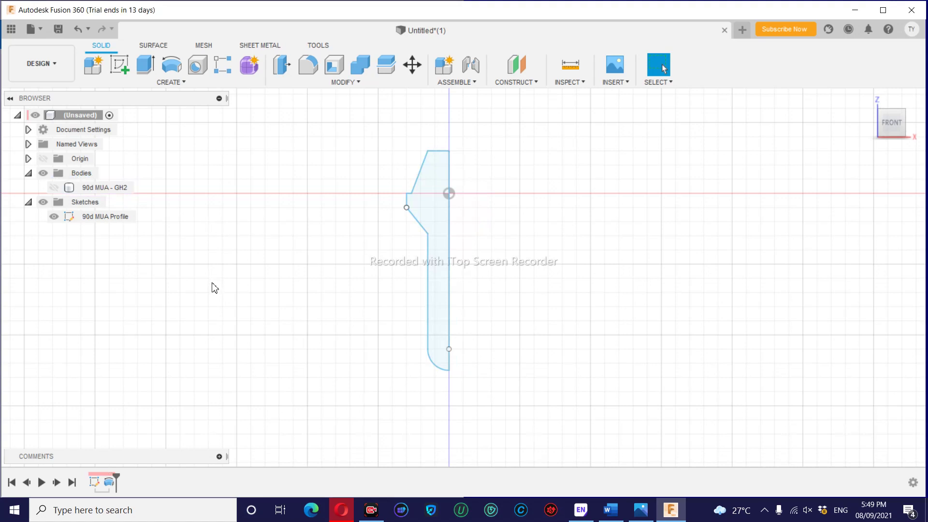
Start a surface revolve with chaining off and select each outline line of the pin profile
left_click(153, 47)
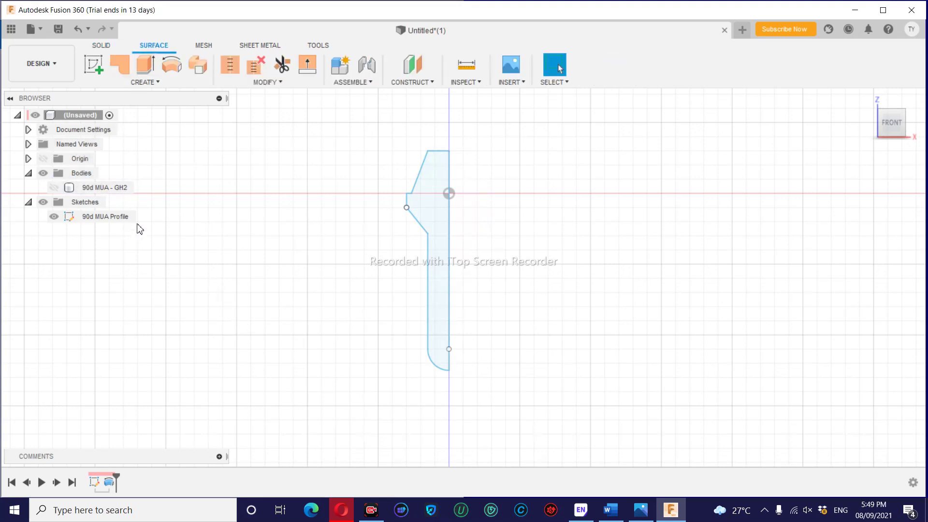
left_click(171, 65)
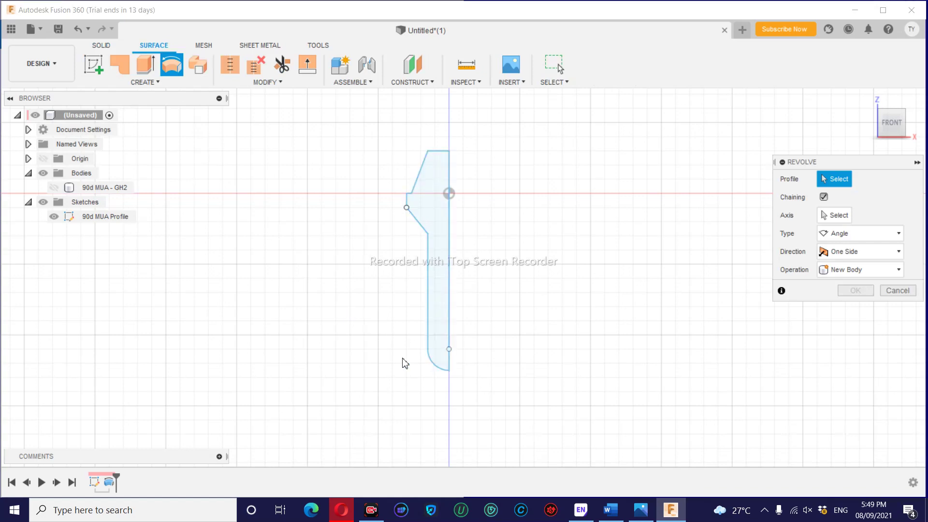
left_click(823, 197)
left_click(424, 166)
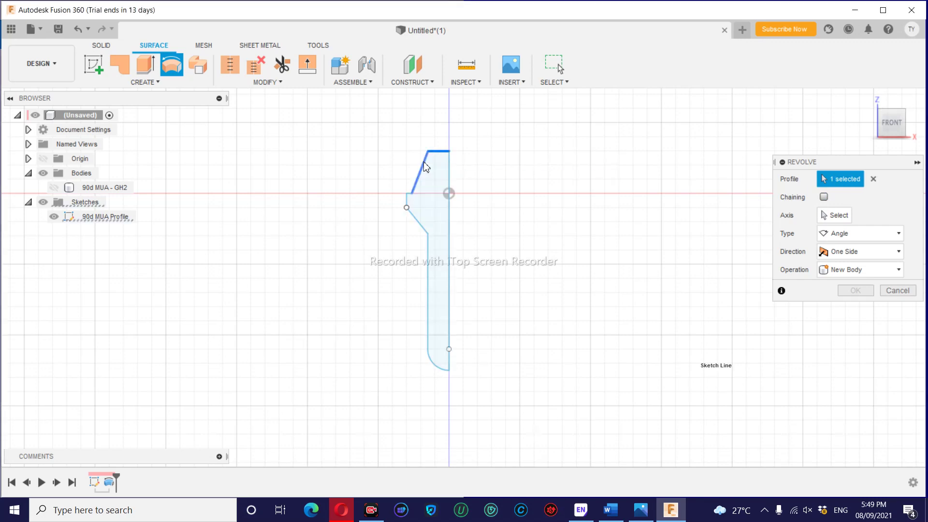
scroll(410, 195, "up", 3)
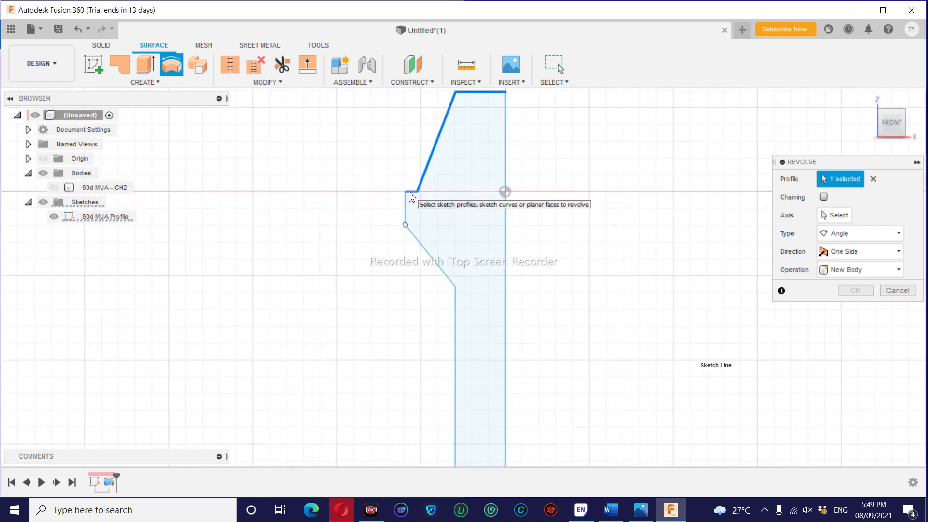
left_click(409, 193)
left_click(424, 249)
left_click(455, 304)
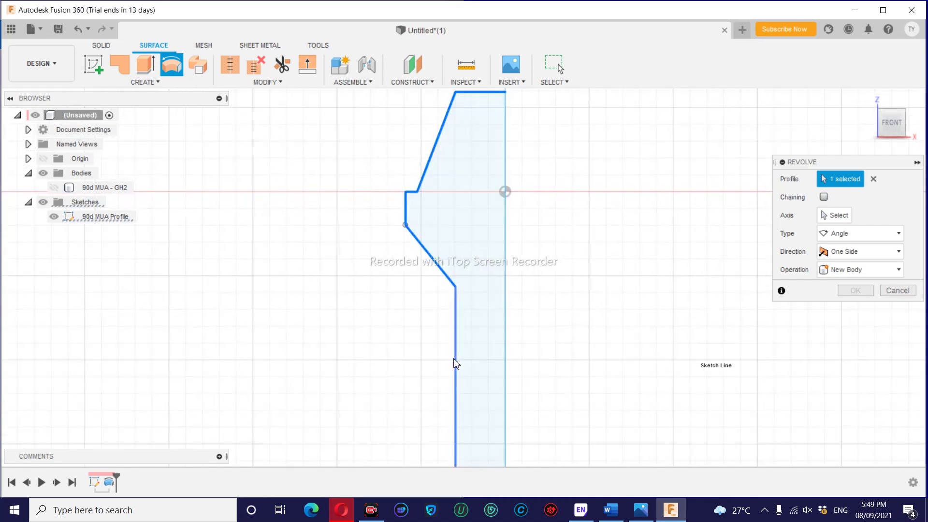
scroll(474, 360, "down", 3)
middle_click_drag(558, 345, 542, 139)
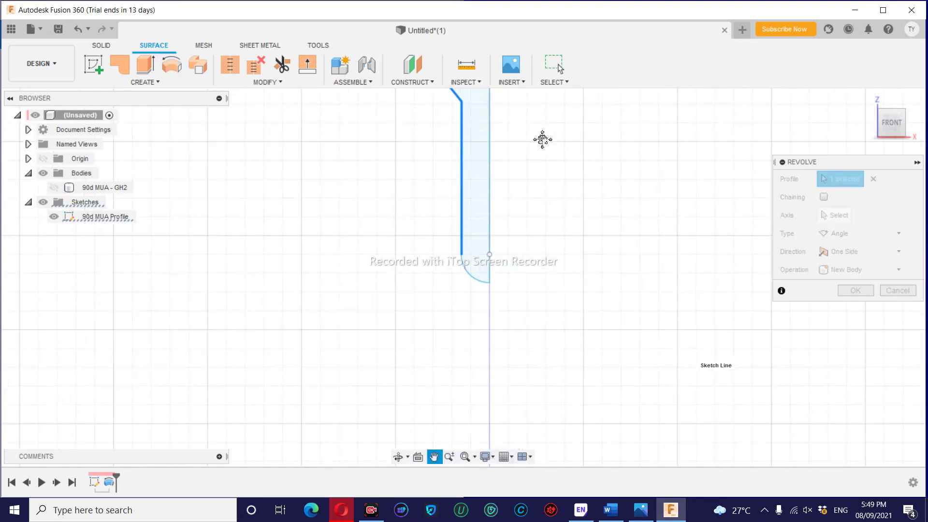
scroll(534, 174, "down", 2)
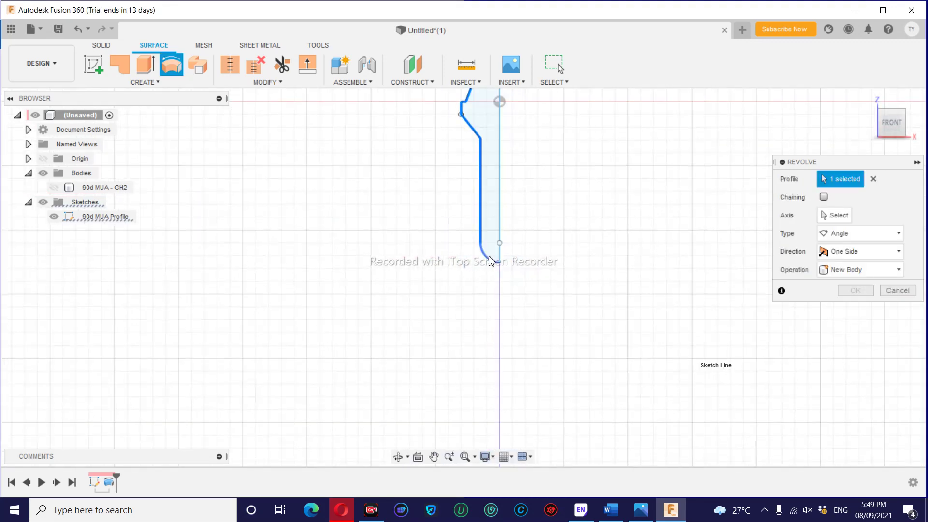
Use the centre line as the axis for the 360° surface revolve
left_click(832, 215)
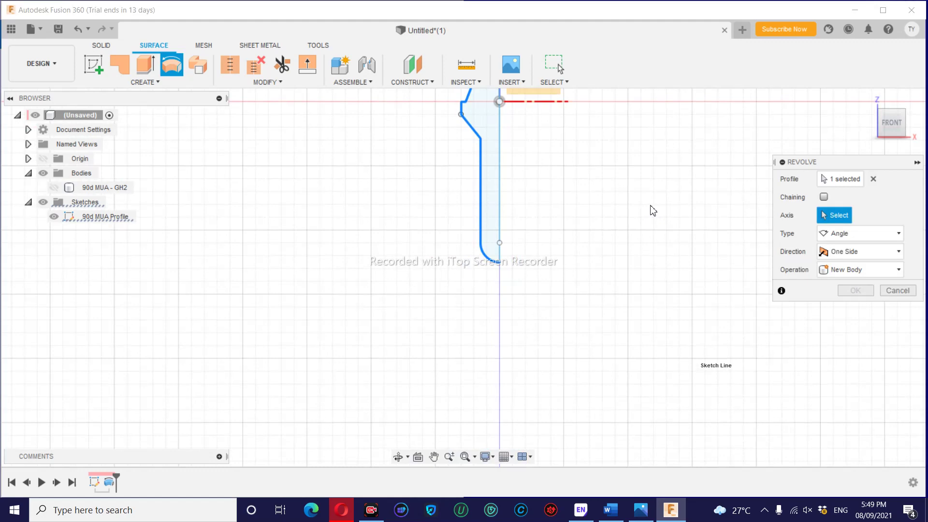
left_click(500, 214)
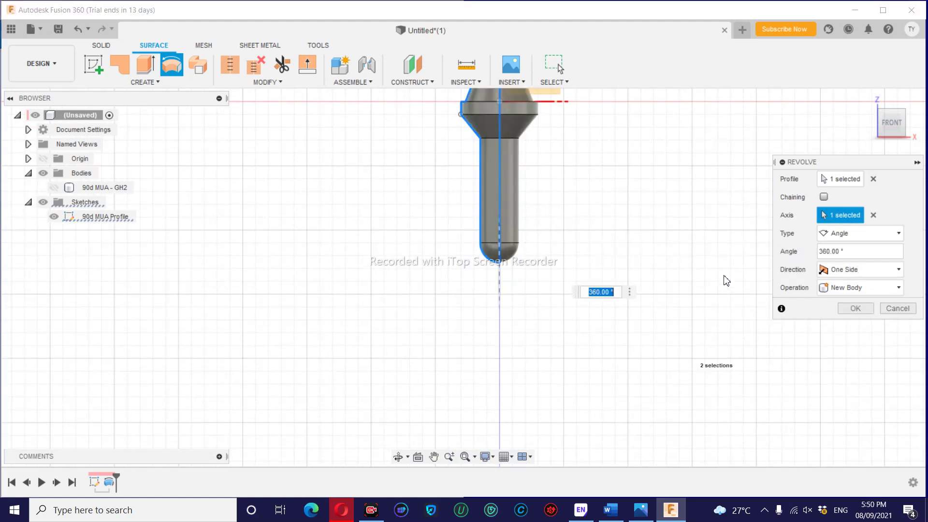
scroll(650, 174, "down", 2)
middle_click_drag(574, 234, 564, 241)
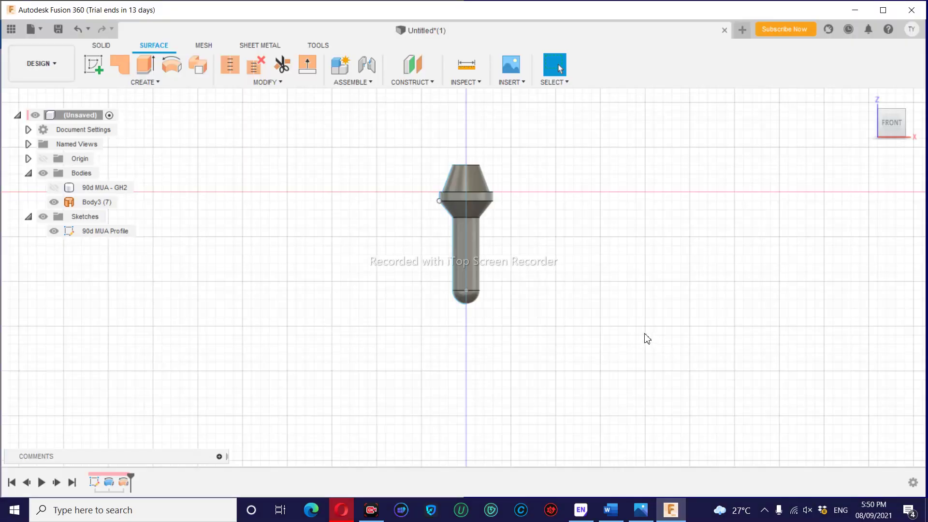
Copy the solid's name and rename Body3 to '90d MUA - GH2 (surface)'
double_click(95, 189)
key("ctrl+c")
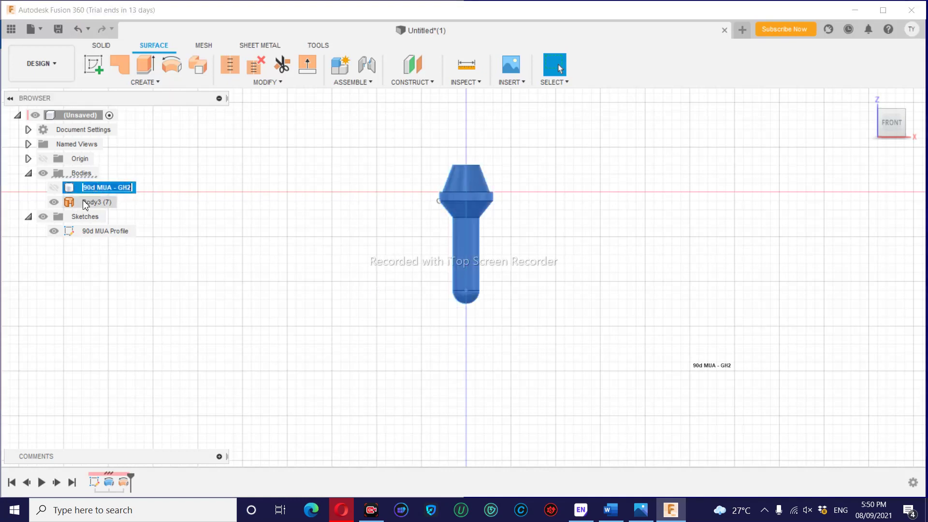
double_click(91, 203)
key("ctrl+v")
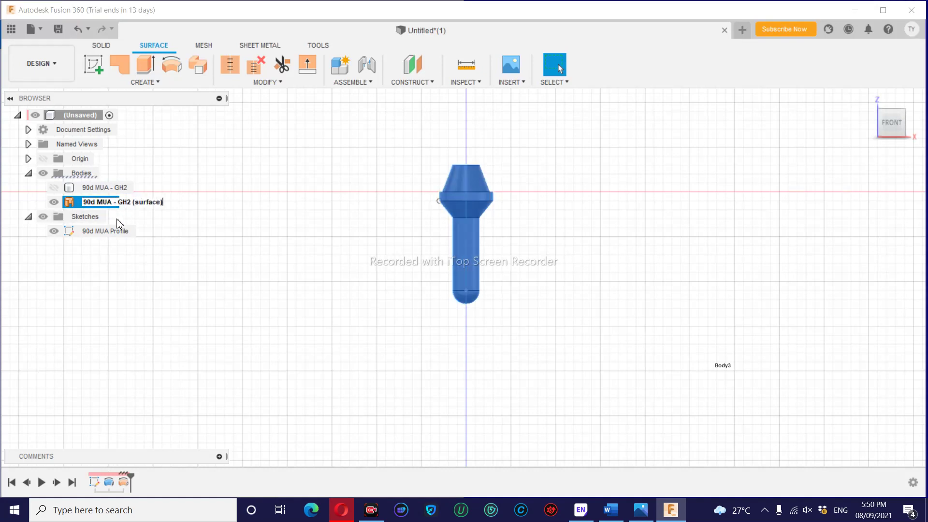
key("Return")
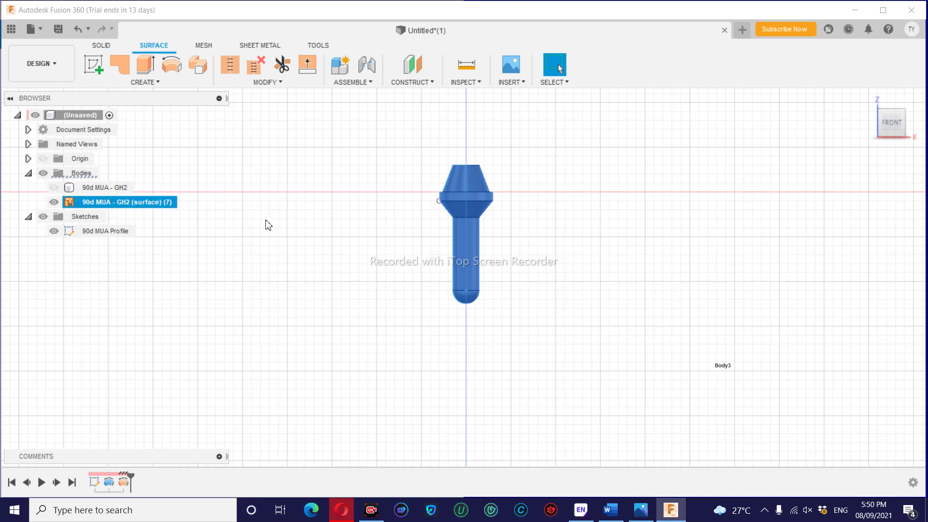
left_click(265, 287)
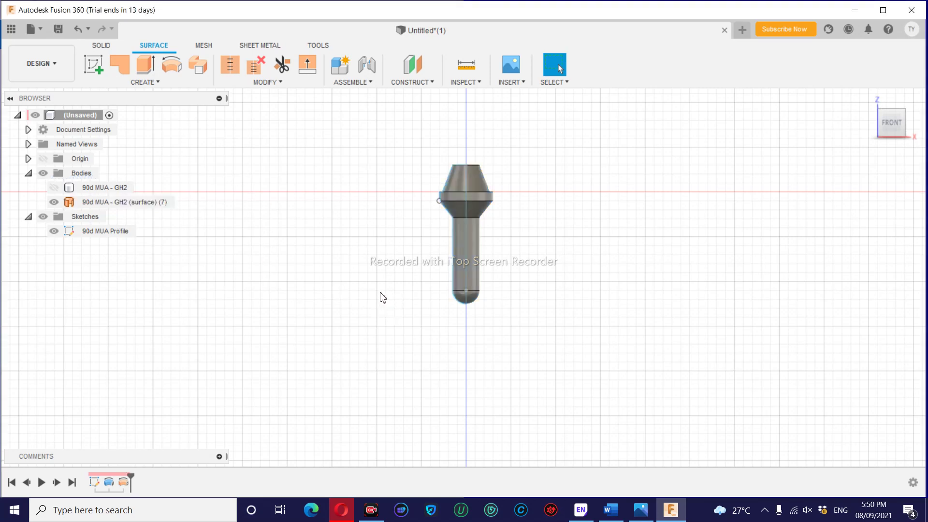
left_click(59, 68)
left_click(163, 82)
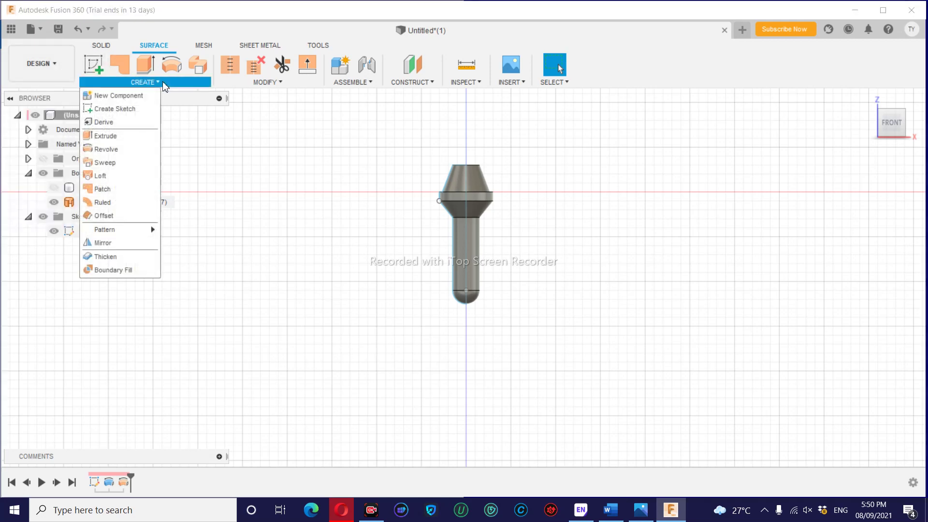
left_click(268, 160)
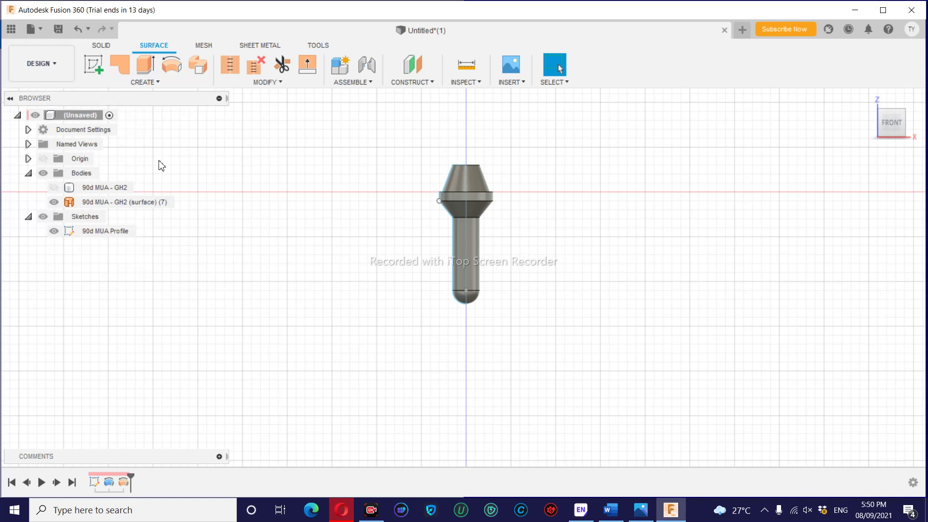
left_click(99, 188)
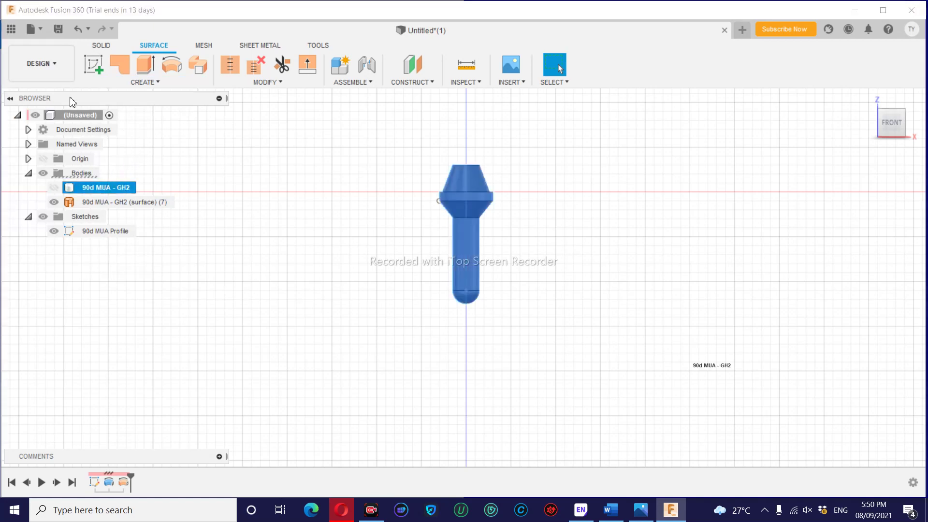
left_click(92, 174)
right_click(91, 174)
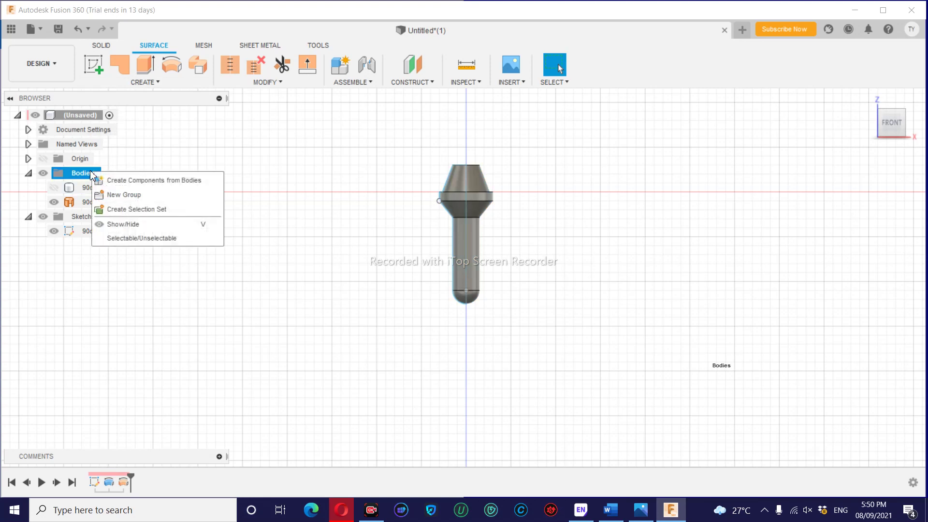
left_click(235, 149)
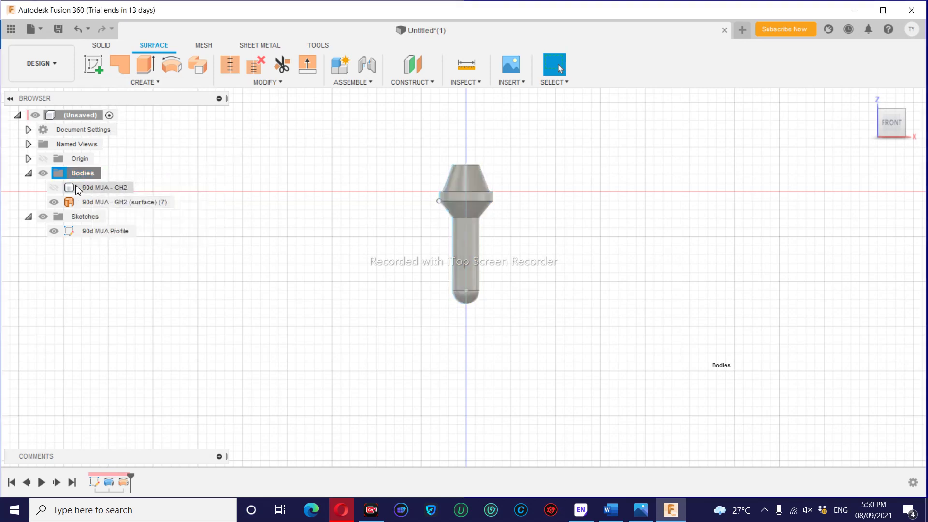
Open the Physical Material library for 90d MUA - GH2 and expand the Metal category
left_click(92, 187)
right_click(92, 188)
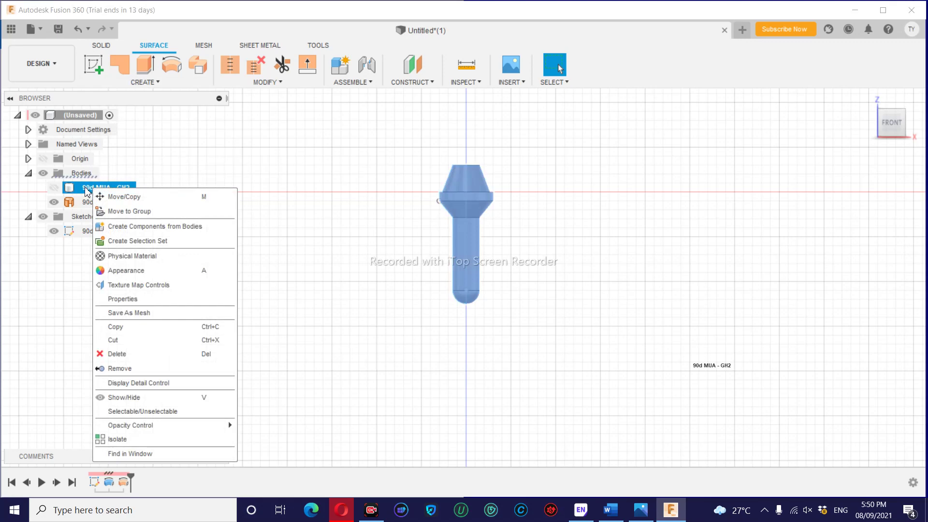
left_click(126, 260)
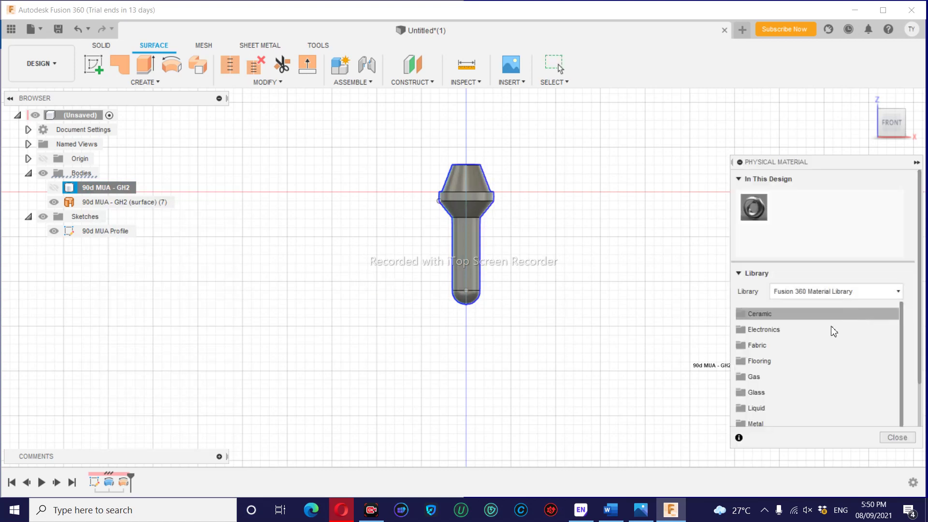
scroll(800, 358, "down", 1)
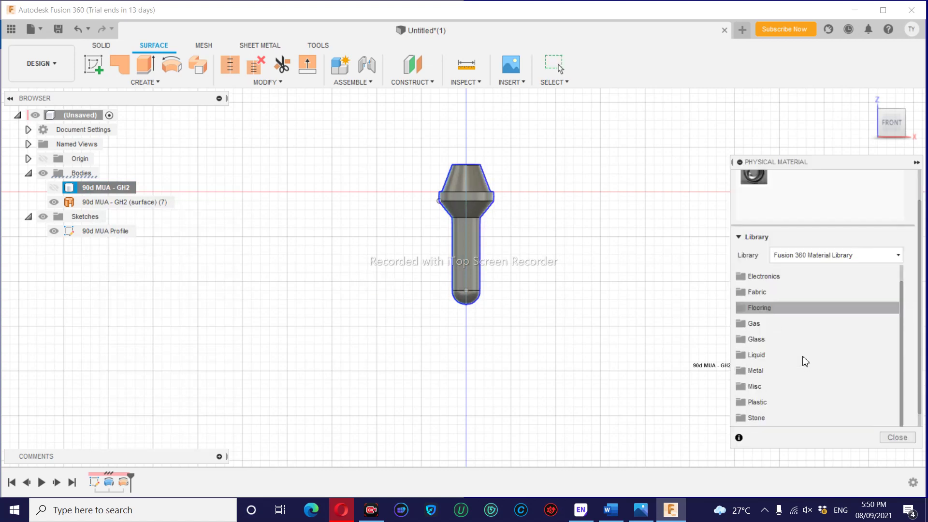
left_click(764, 371)
Scroll through the Metal materials down to the Titanium entries
scroll(845, 372, "down", 3)
scroll(839, 356, "down", 2)
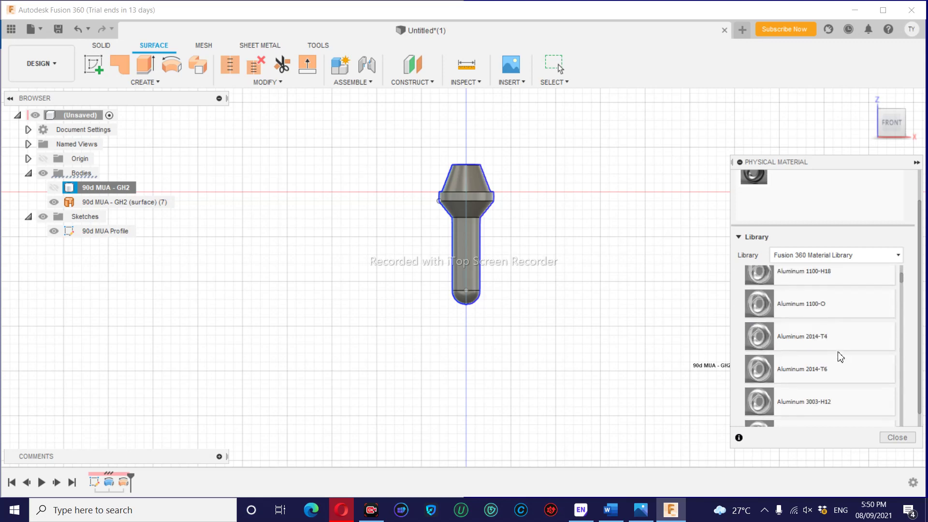
scroll(839, 357, "down", 2)
scroll(839, 357, "down", 3)
scroll(840, 356, "down", 3)
scroll(839, 357, "down", 3)
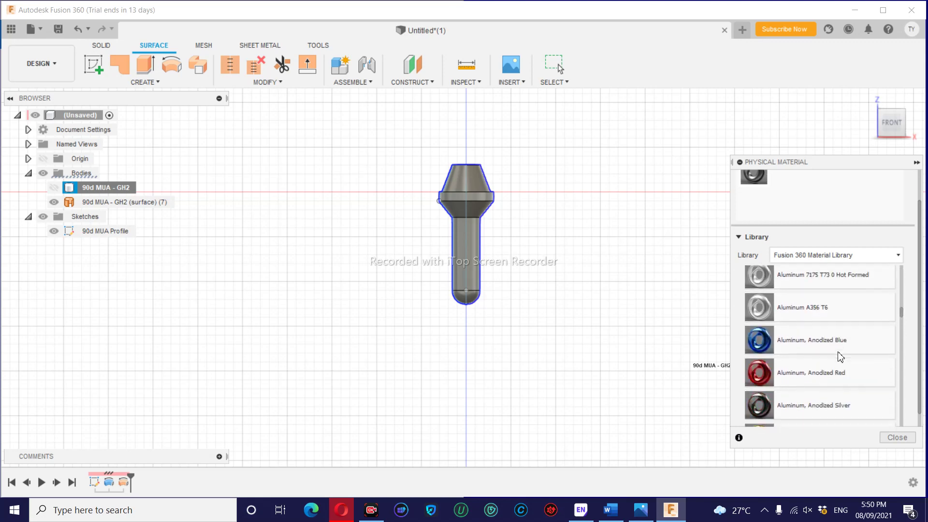
scroll(839, 357, "down", 3)
scroll(839, 357, "down", 3)
scroll(839, 357, "down", 3)
scroll(840, 357, "down", 3)
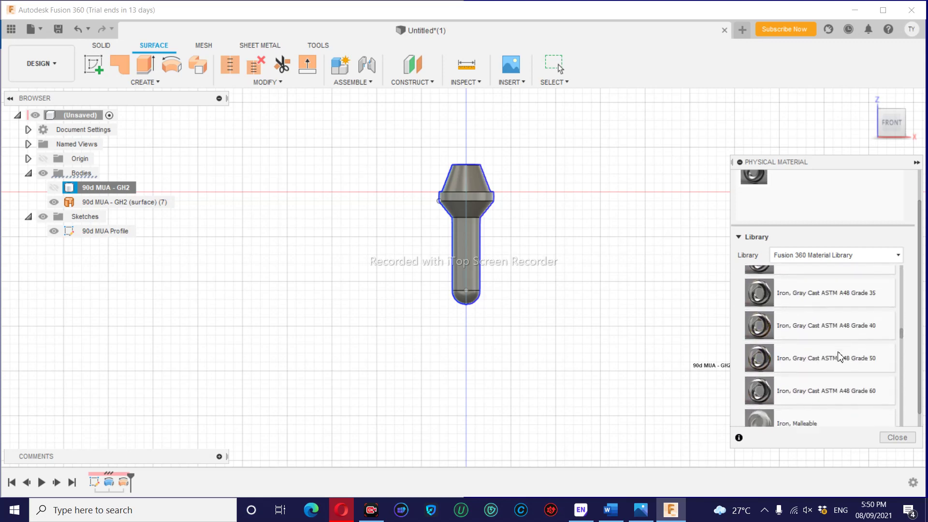
scroll(841, 357, "down", 3)
scroll(841, 356, "down", 3)
scroll(841, 357, "down", 3)
scroll(841, 357, "down", 3)
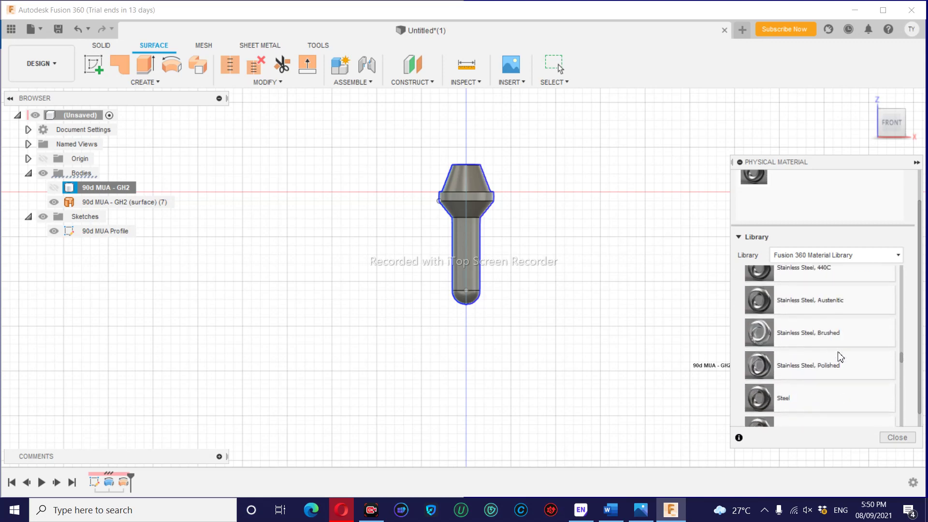
scroll(840, 356, "down", 3)
scroll(840, 357, "down", 3)
scroll(841, 357, "down", 3)
scroll(840, 356, "down", 3)
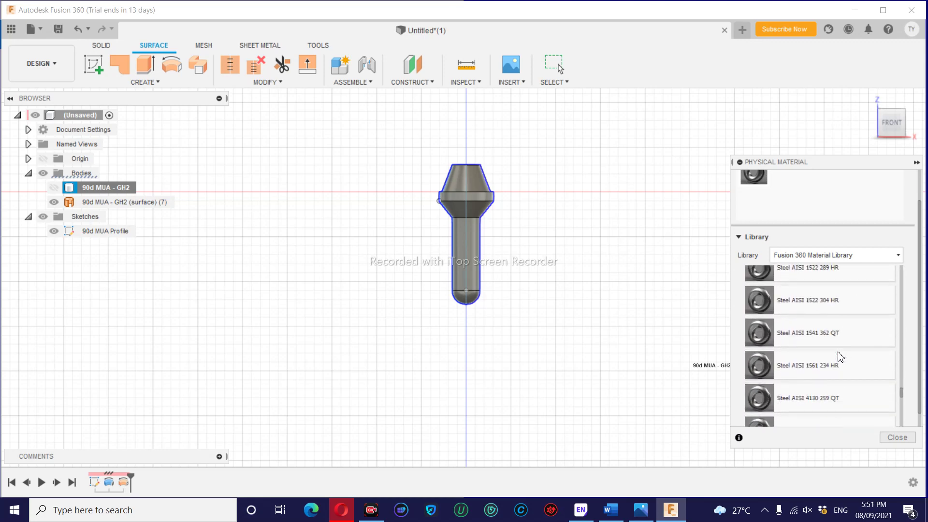
scroll(841, 357, "down", 3)
scroll(840, 357, "down", 3)
scroll(841, 357, "down", 3)
scroll(840, 357, "down", 3)
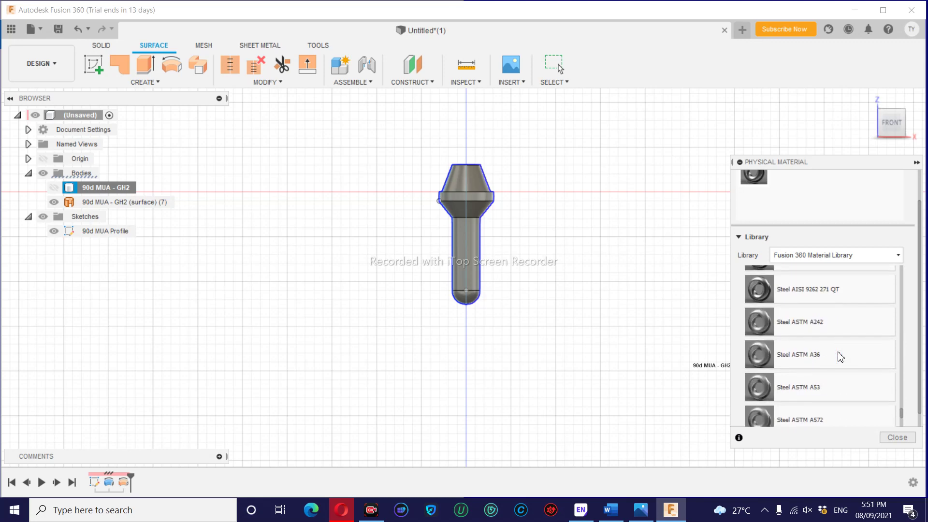
scroll(841, 357, "down", 3)
scroll(840, 357, "down", 2)
scroll(841, 357, "down", 3)
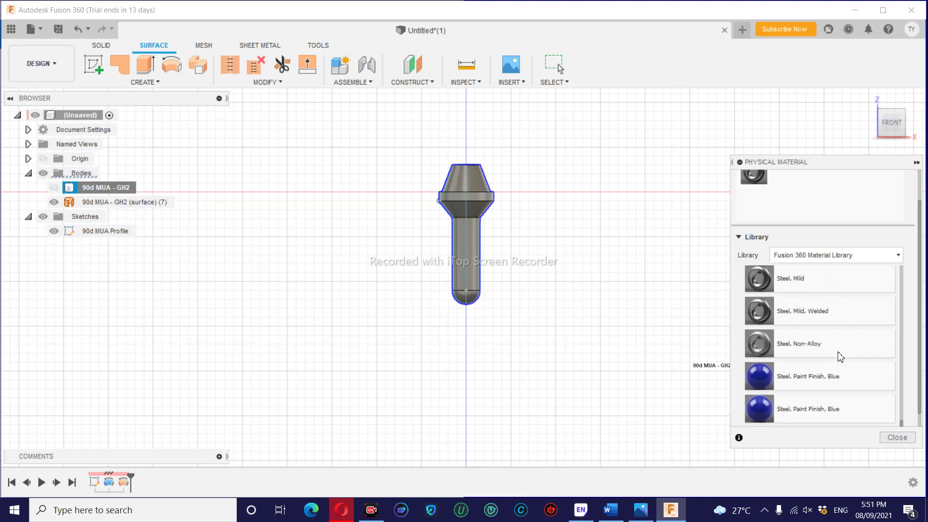
scroll(841, 357, "down", 3)
scroll(841, 357, "down", 3)
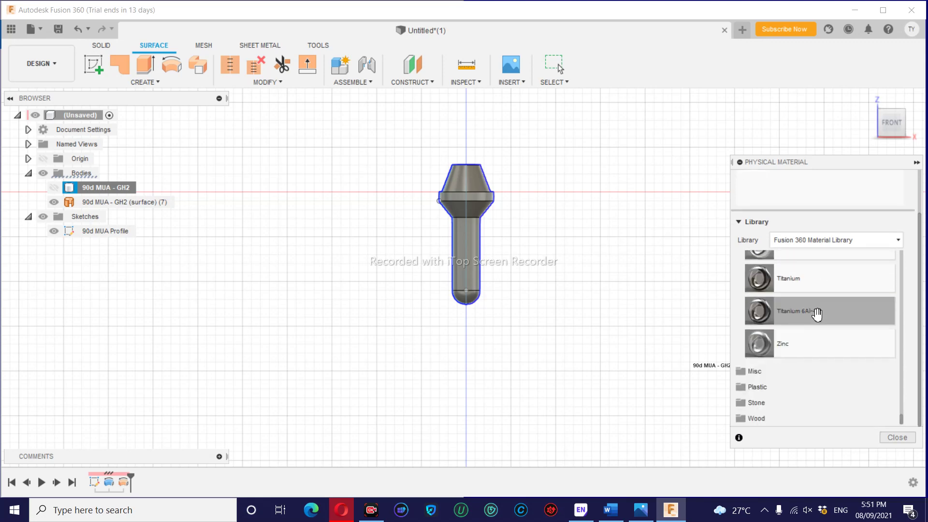
Apply Titanium 6Al-4V to 90d MUA - GH2 and make the body visible
left_click_drag(818, 312, 703, 303)
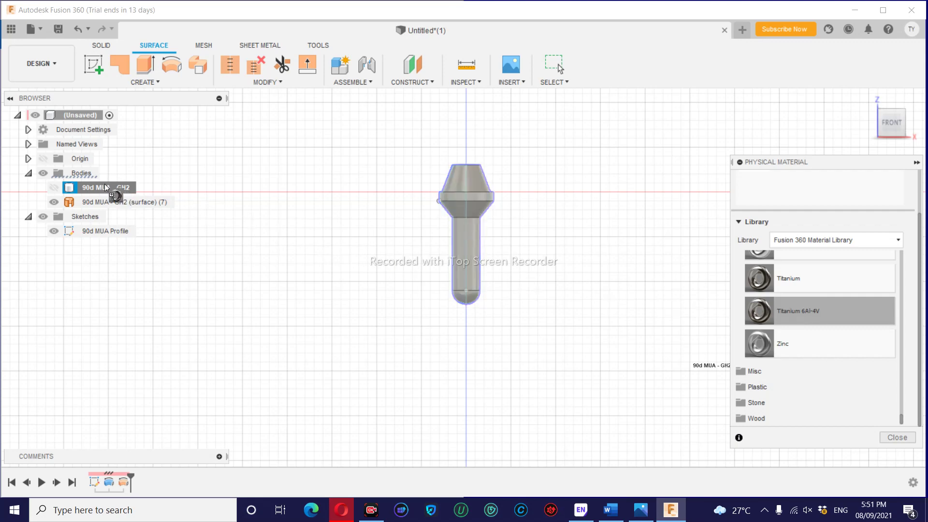
left_click_drag(140, 190, 104, 185)
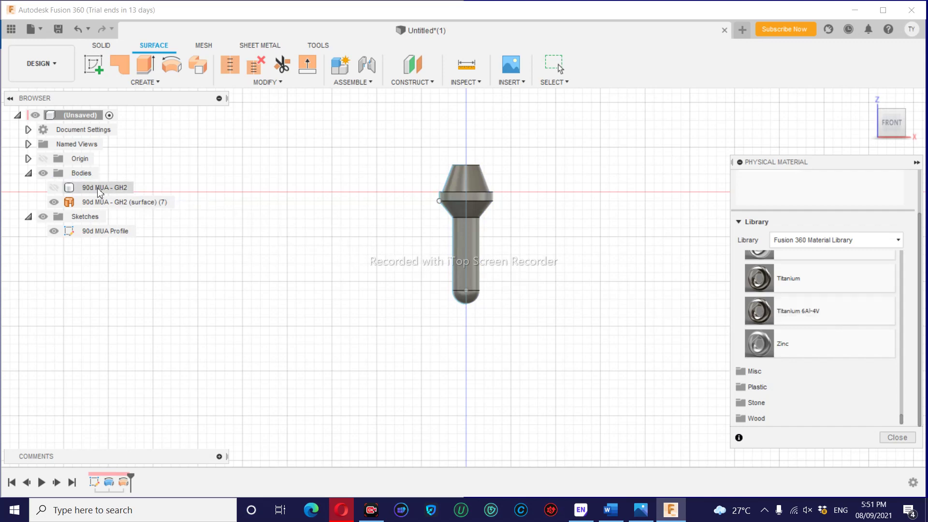
left_click(54, 187)
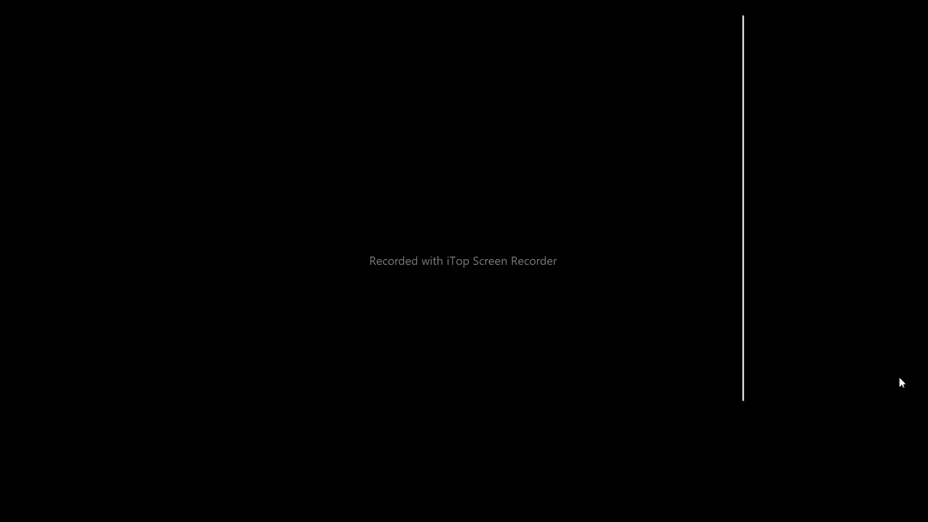
Apply Aluminum, Anodized Blue to the surface body and close the material library
scroll(902, 329, "up", 3)
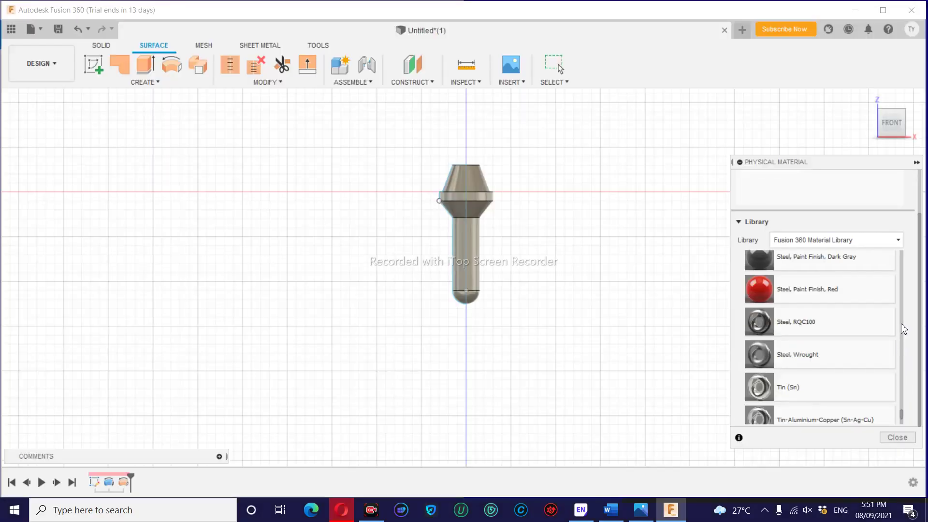
scroll(902, 329, "up", 3)
scroll(902, 329, "up", 3)
scroll(903, 329, "up", 3)
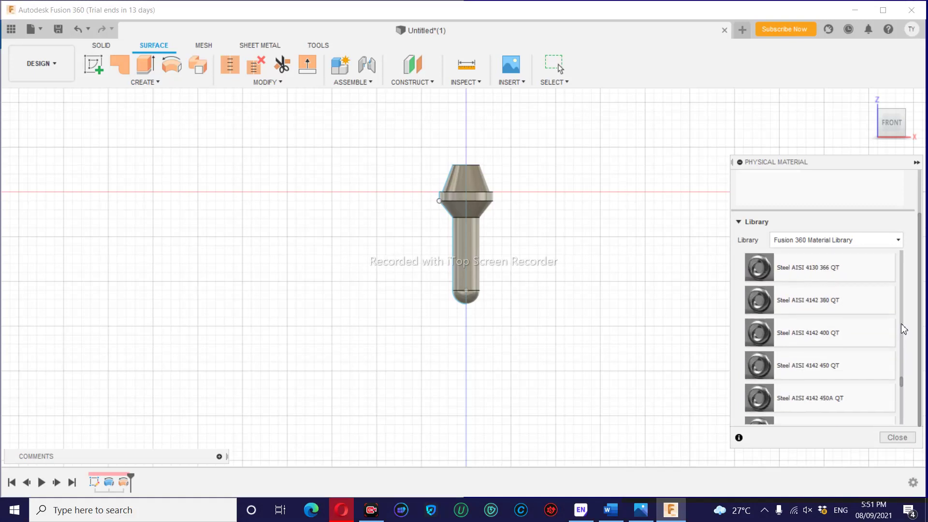
scroll(903, 329, "up", 3)
scroll(903, 328, "up", 5)
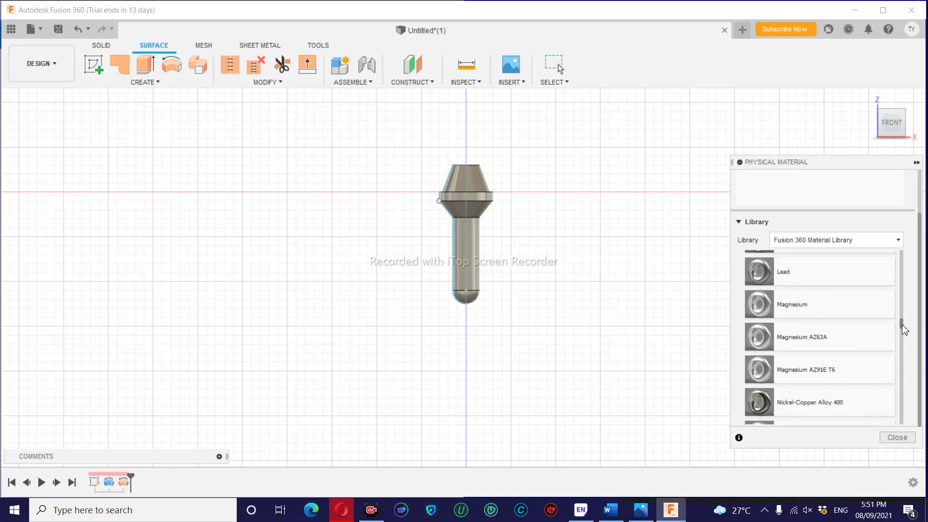
scroll(902, 319, "up", 3)
scroll(902, 309, "up", 5)
scroll(901, 308, "up", 3)
scroll(901, 307, "up", 3)
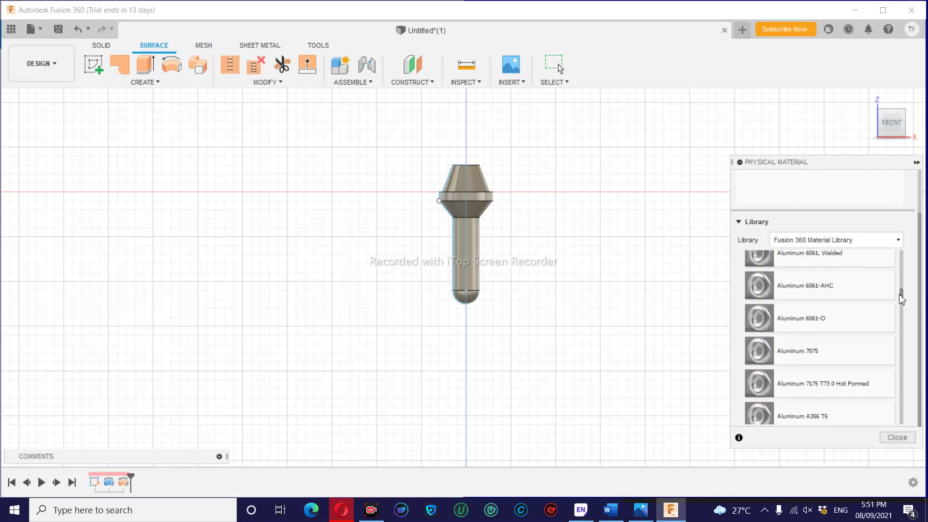
scroll(901, 307, "down", 5)
scroll(901, 305, "up", 3)
scroll(820, 309, "up", 1)
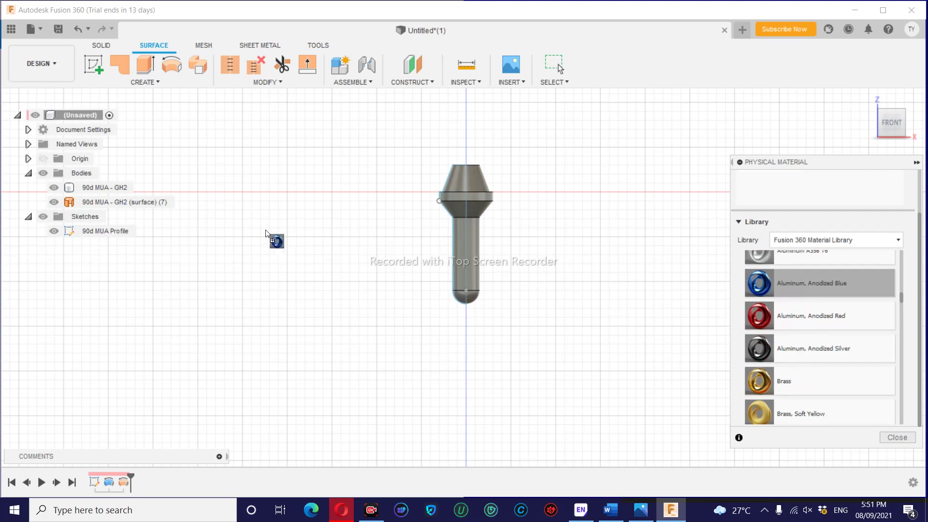
left_click_drag(803, 290, 140, 203)
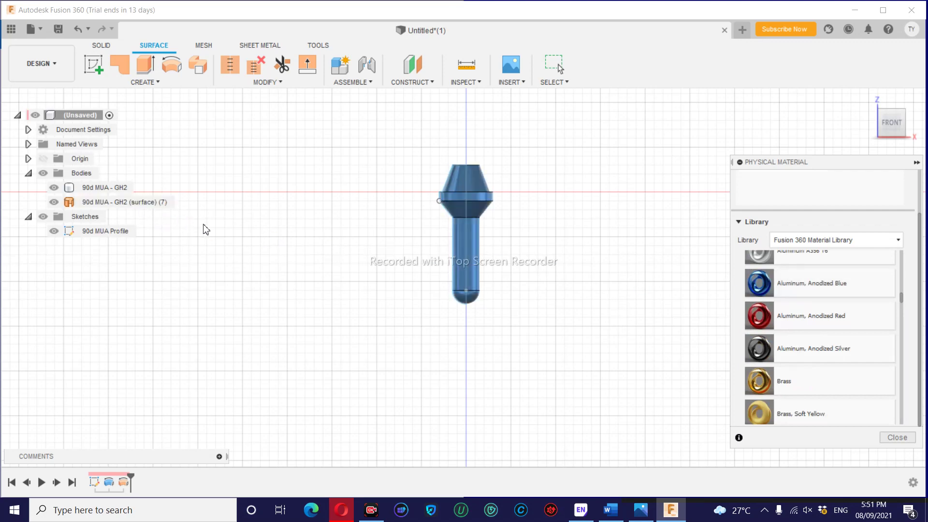
left_click(896, 438)
Toggle the eye icons so the surface body is hidden and the 90d MUA - GH2 solid shows
left_click(53, 187)
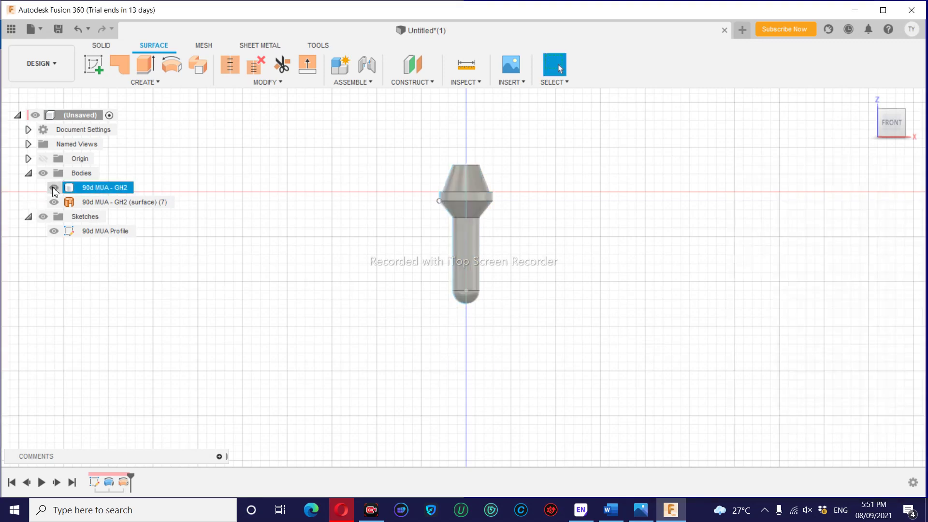
left_click(53, 187)
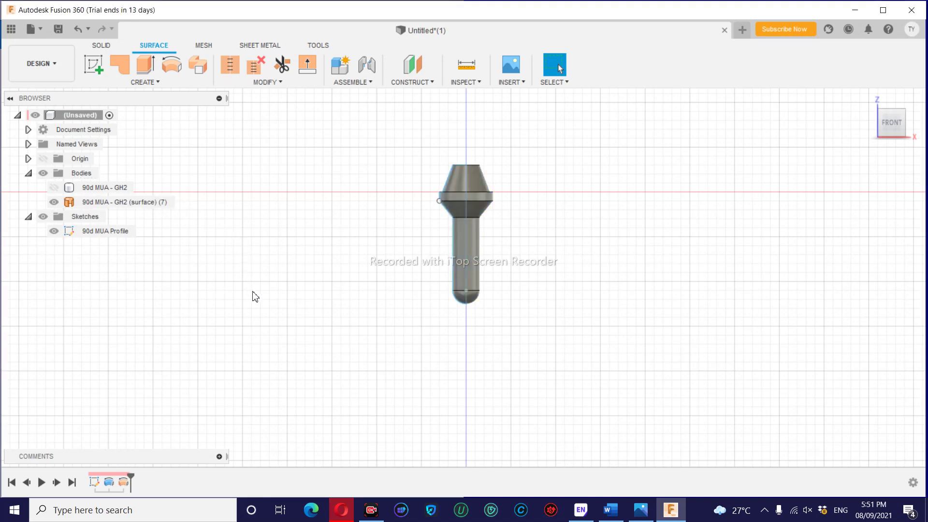
left_click(54, 202)
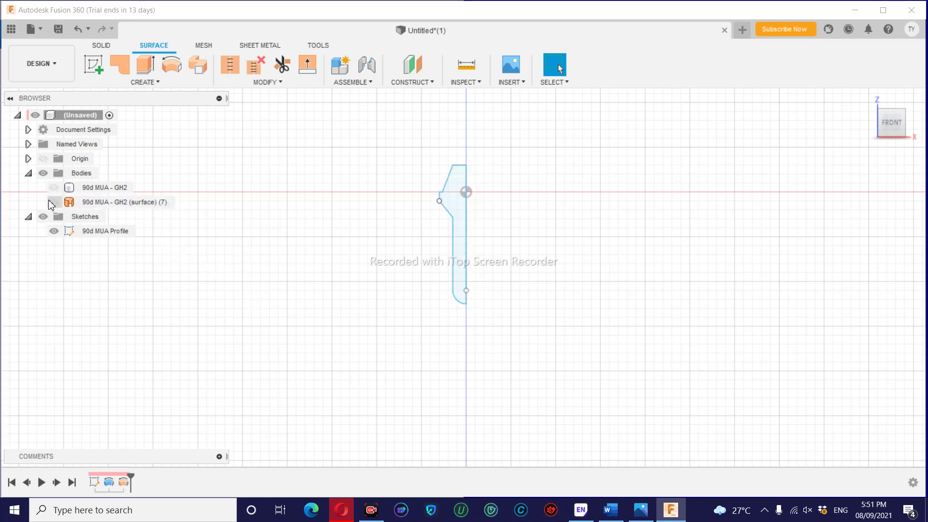
left_click(53, 188)
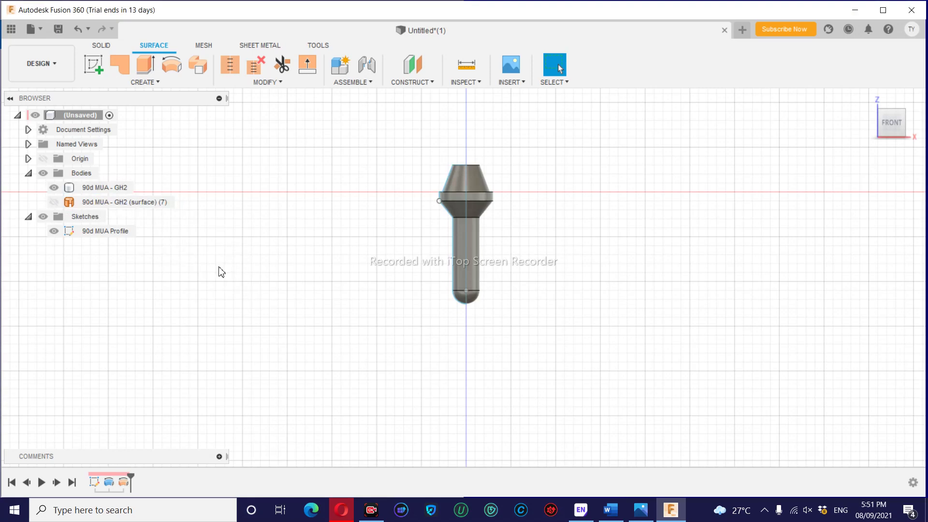